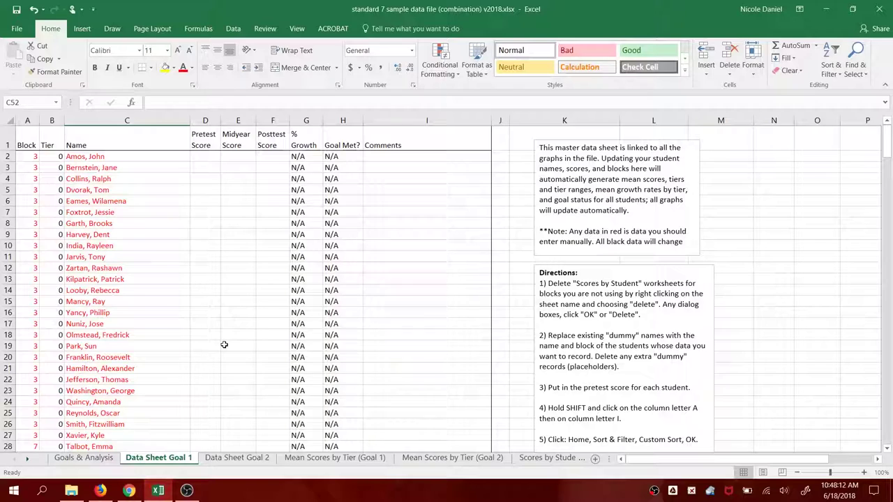
Step: Review the Goals & Analysis sheet and the Data Sheet Goal 1 roster's Pretest Score column
click(85, 458)
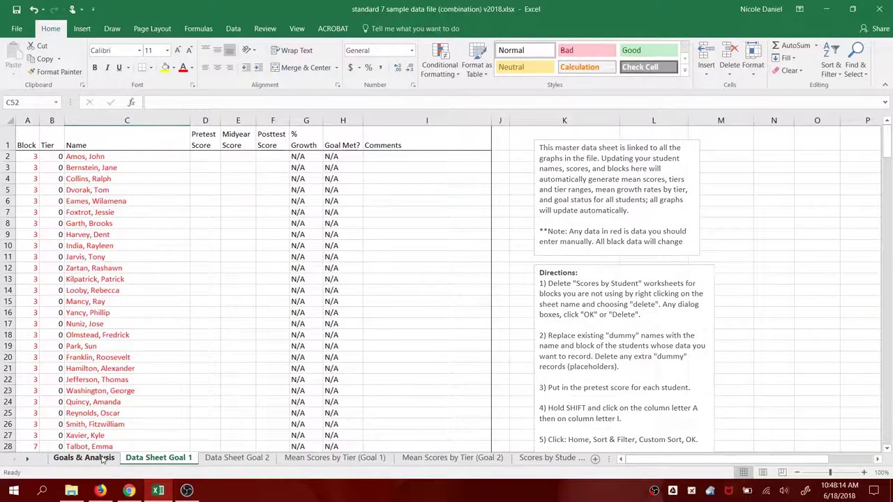
click(166, 463)
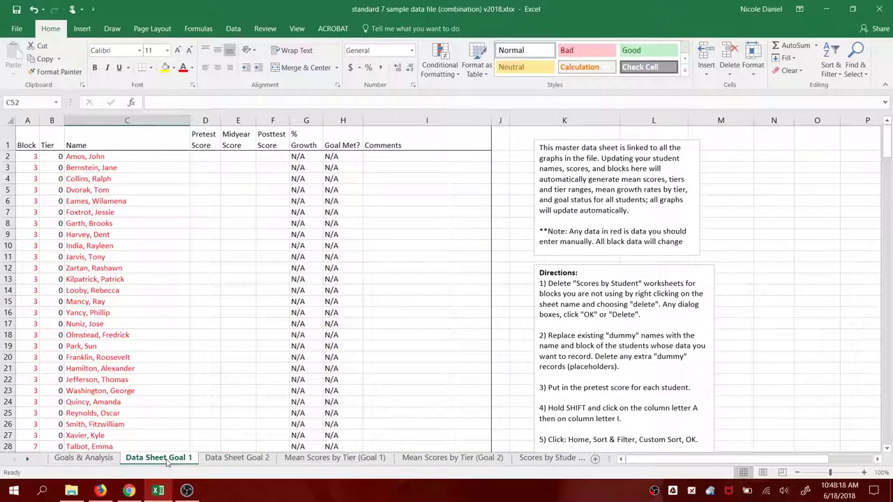
mouse_move(122, 157)
mouse_down()
mouse_move(130, 267)
mouse_move(151, 211)
mouse_up()
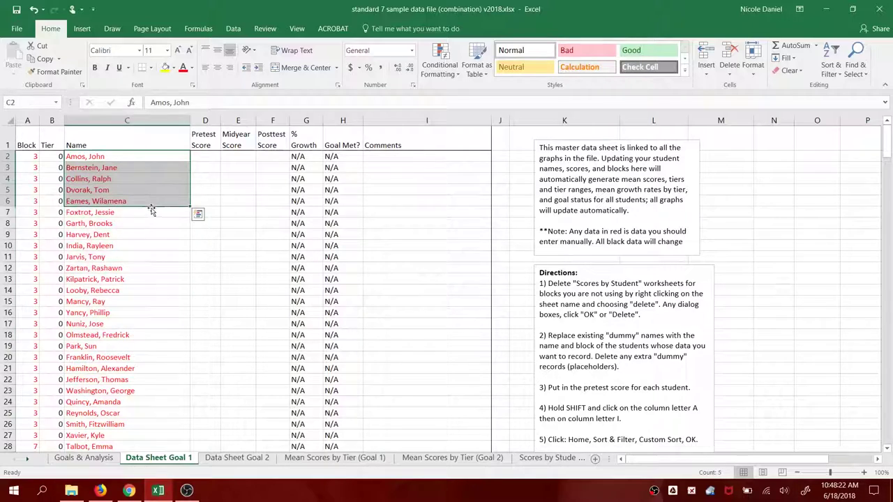
click(143, 194)
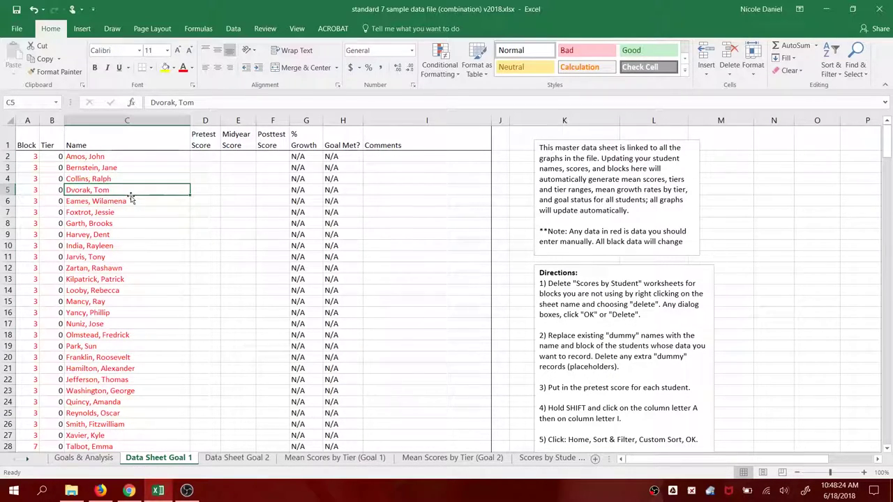
mouse_move(114, 161)
mouse_down()
mouse_move(121, 210)
mouse_move(160, 256)
mouse_up()
click(205, 178)
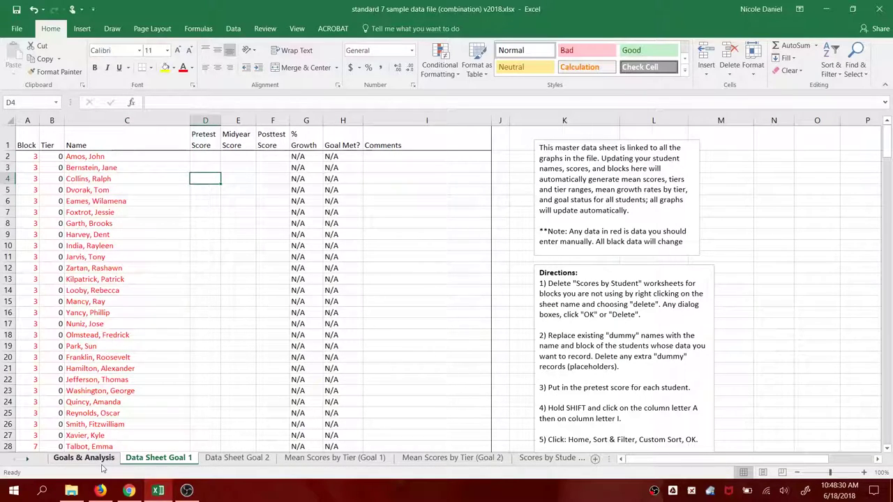
Step: Log in to Synergy TeacherVUE in Chrome with the login name and password
click(127, 491)
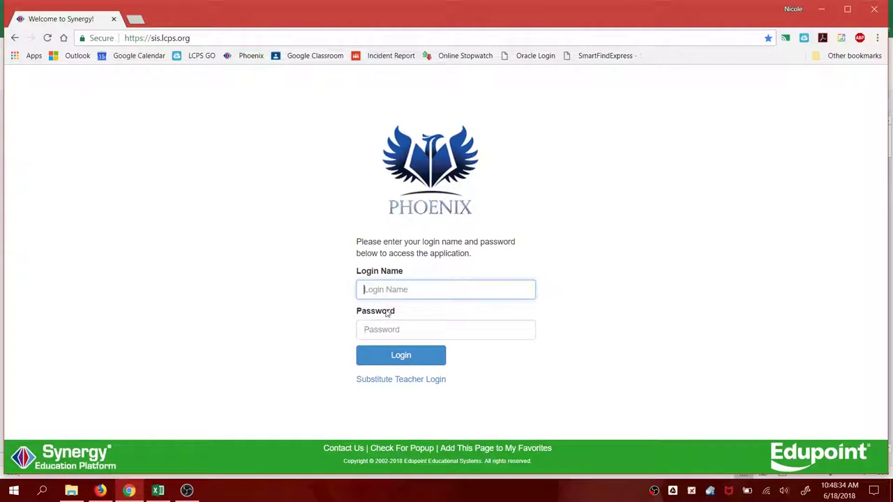
key(Tab)
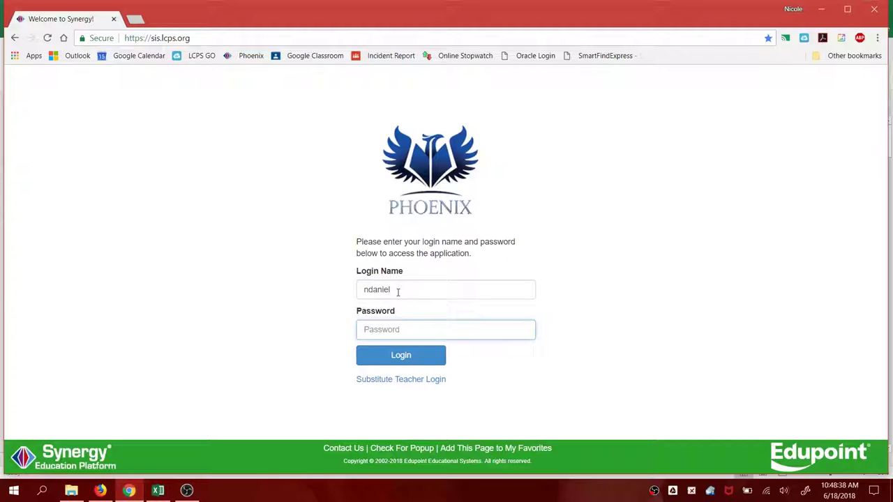
text(***)
click(407, 356)
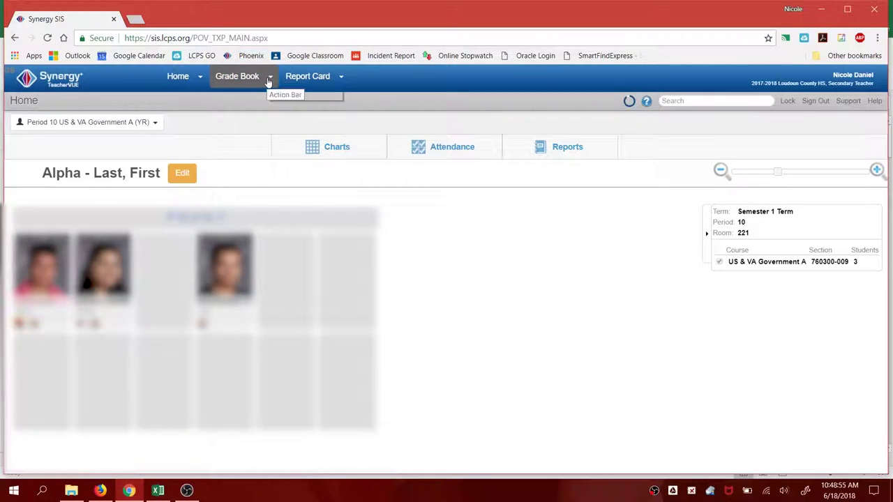
Step: Open Grade Book Main and switch the class focus to period 3 AP Psychology
click(270, 78)
click(263, 102)
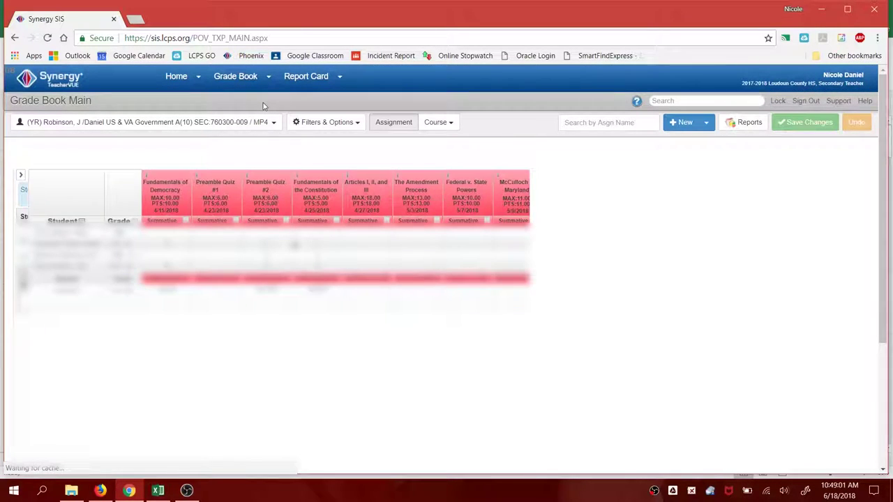
click(272, 124)
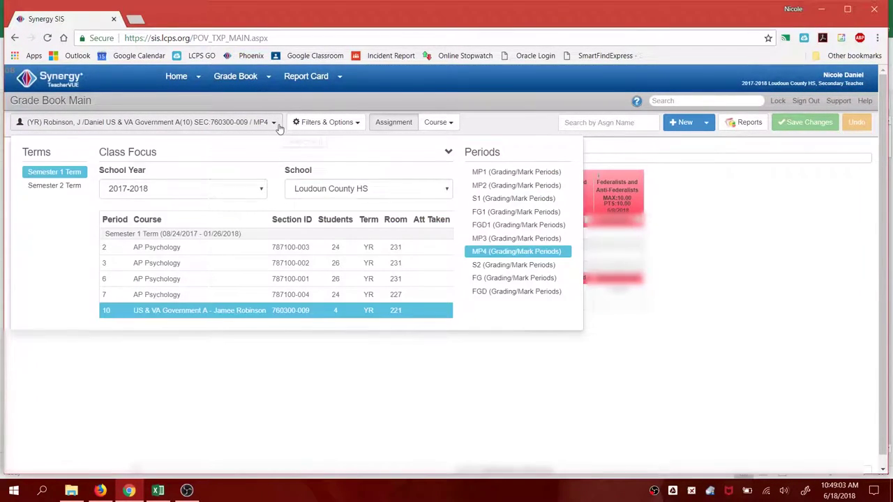
click(205, 265)
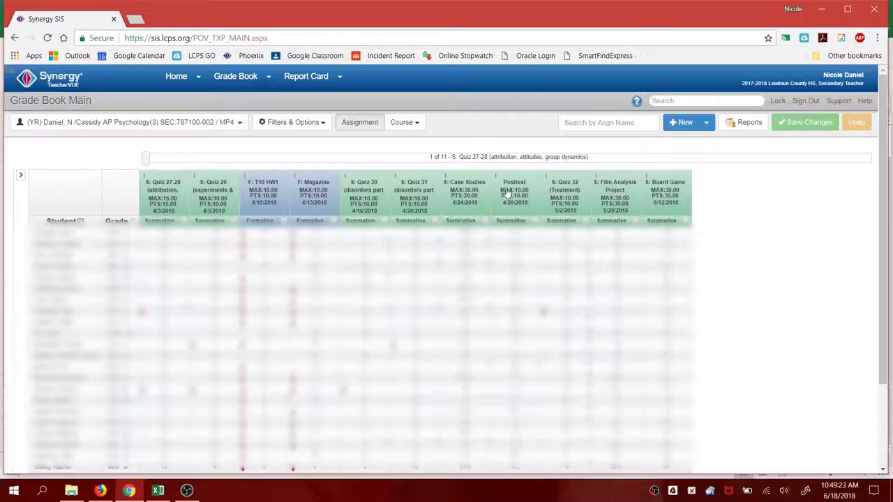
Step: Run the Print Grade Book report with XLS Excel spreadsheet output
click(747, 124)
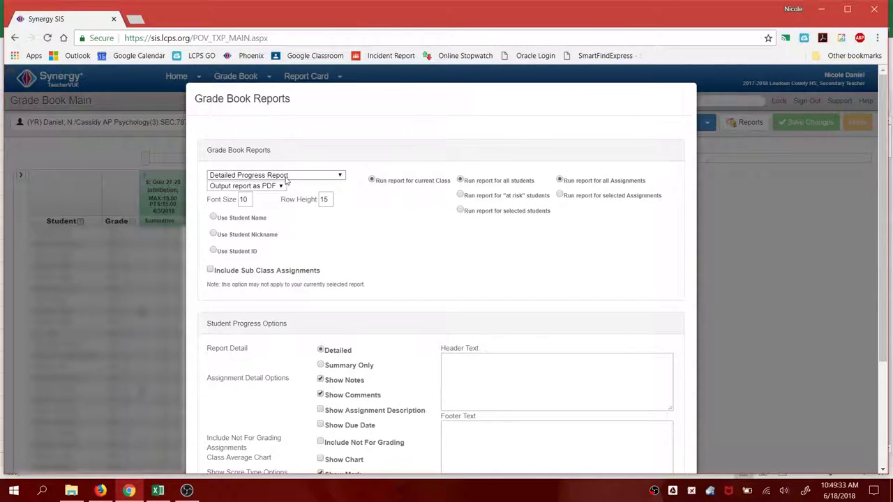
click(285, 178)
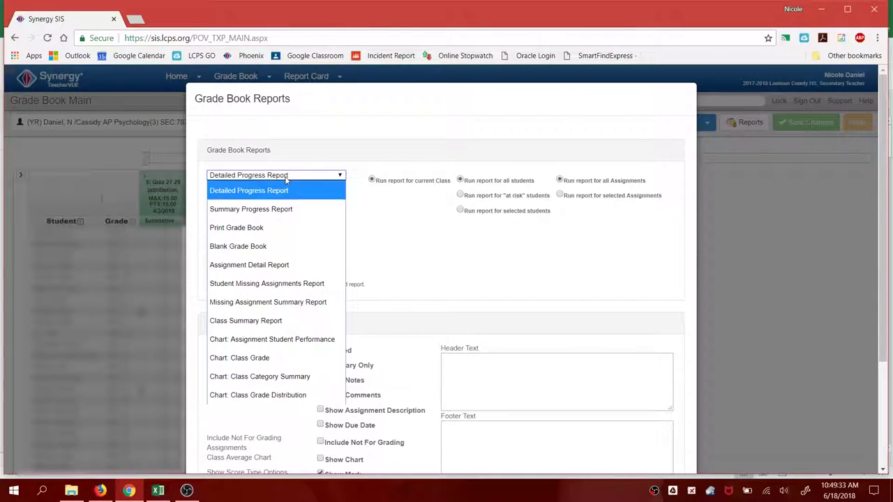
click(265, 230)
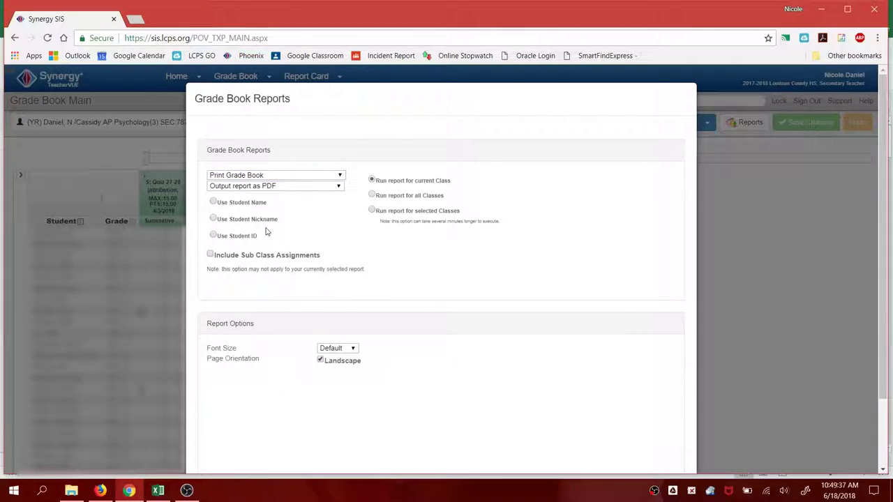
click(297, 188)
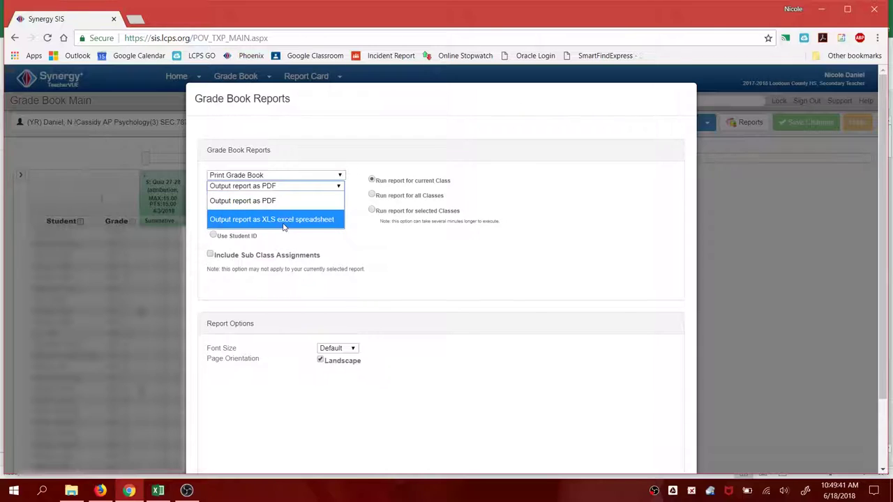
click(284, 222)
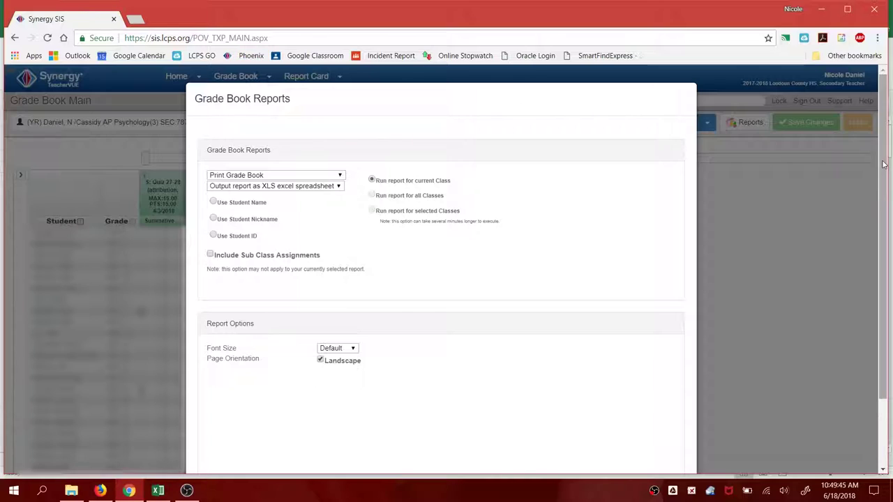
drag(882, 219, 881, 285)
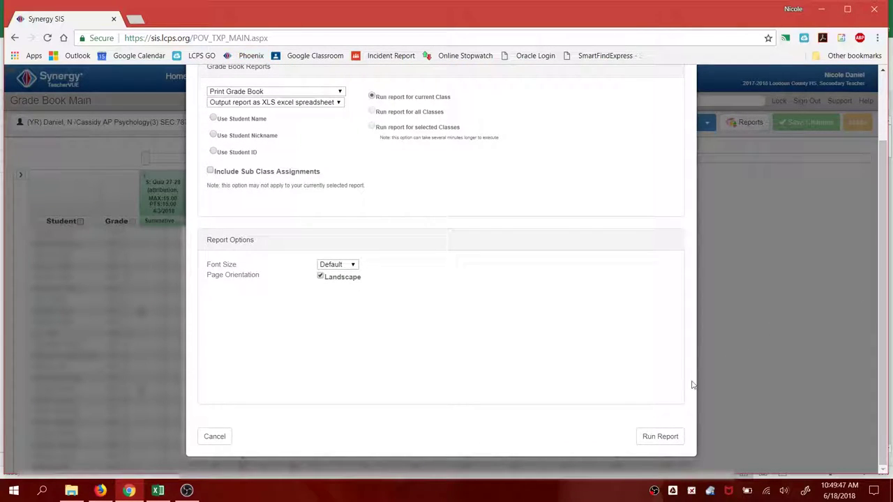
click(648, 439)
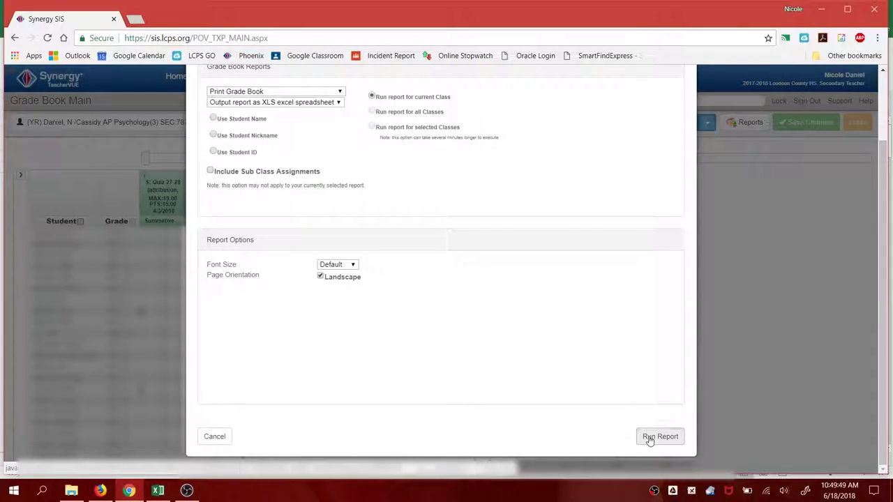
click(648, 438)
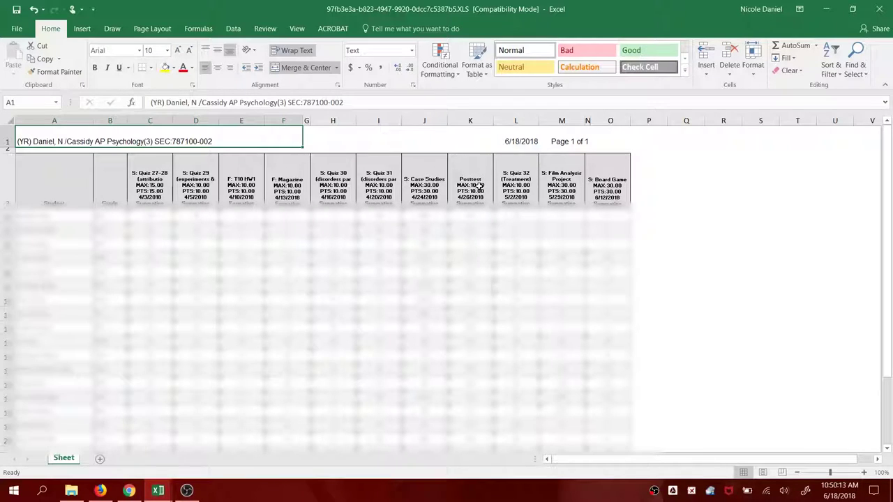
Step: Convert the column K Posttest scores from text to numbers and copy them
click(475, 218)
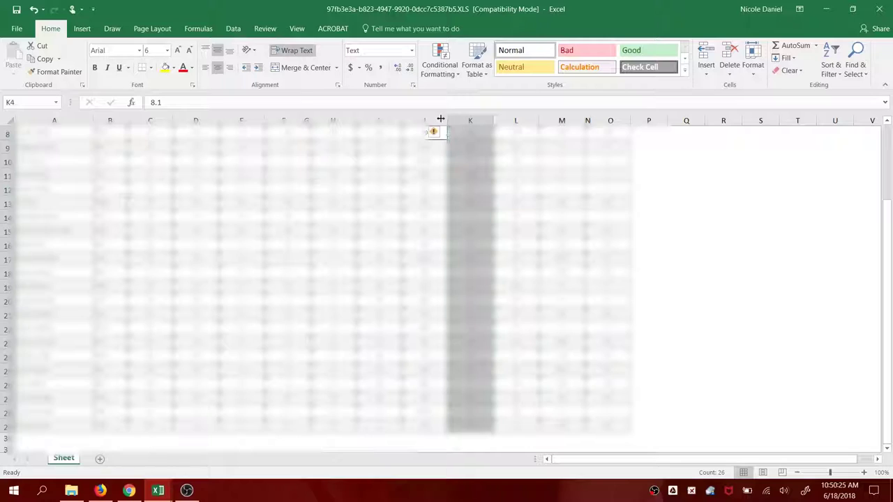
click(440, 135)
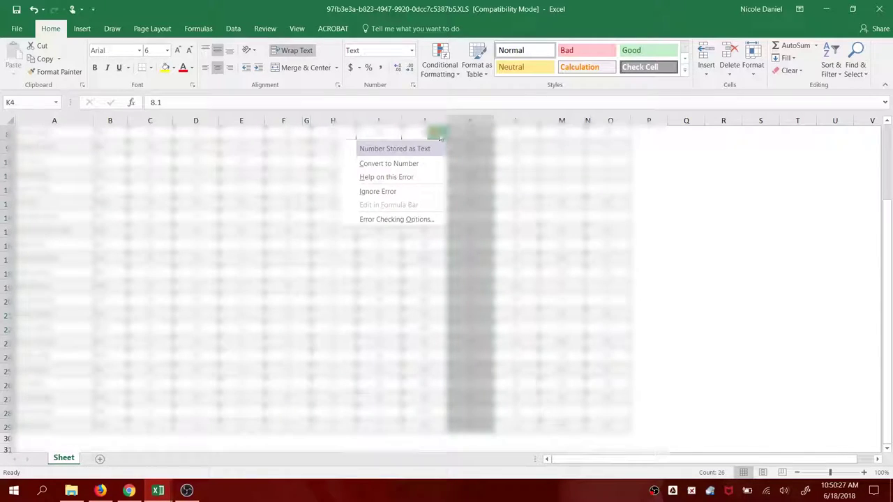
click(421, 165)
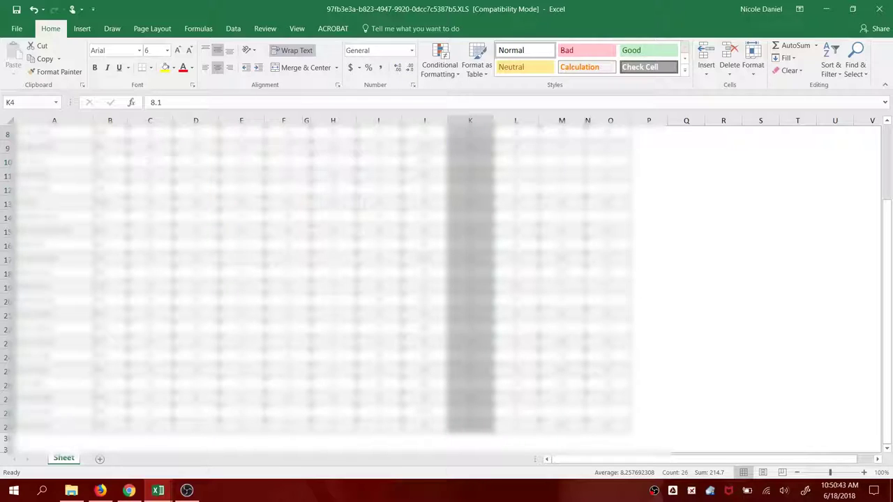
right_click(472, 171)
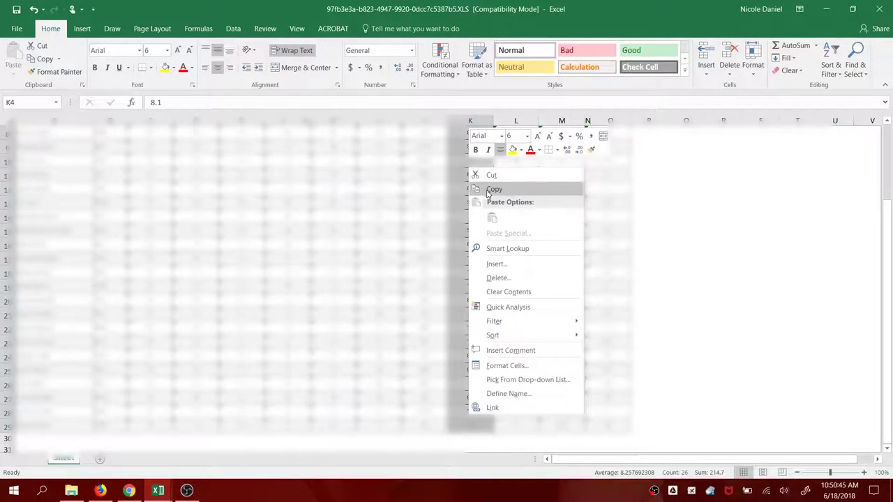
click(491, 192)
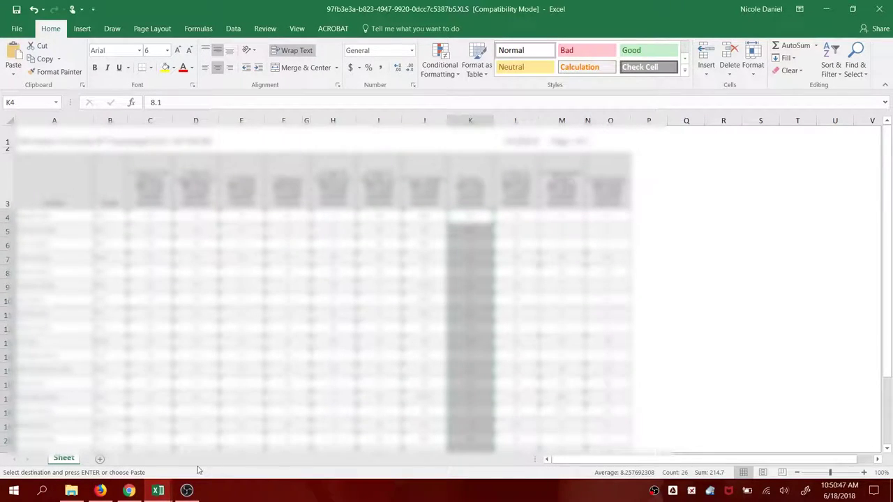
mouse_move(158, 491)
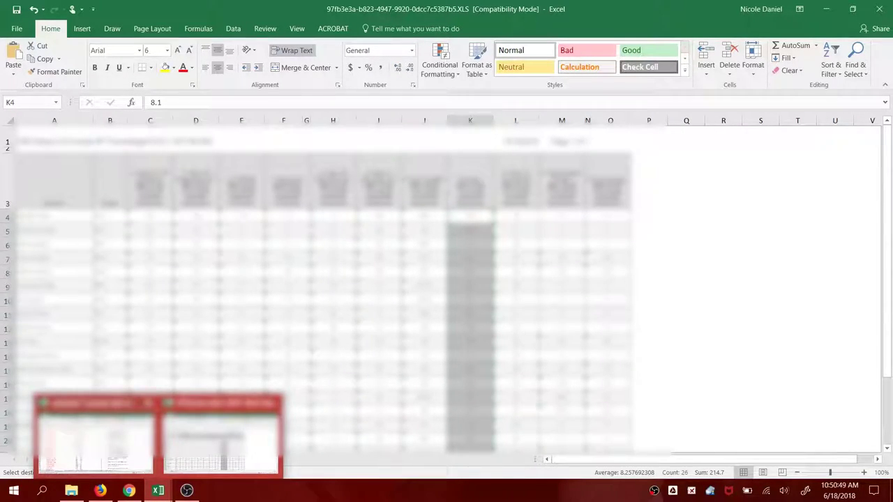
Step: Paste the copied scores as values into the data file's Pretest Score column at D2
click(104, 432)
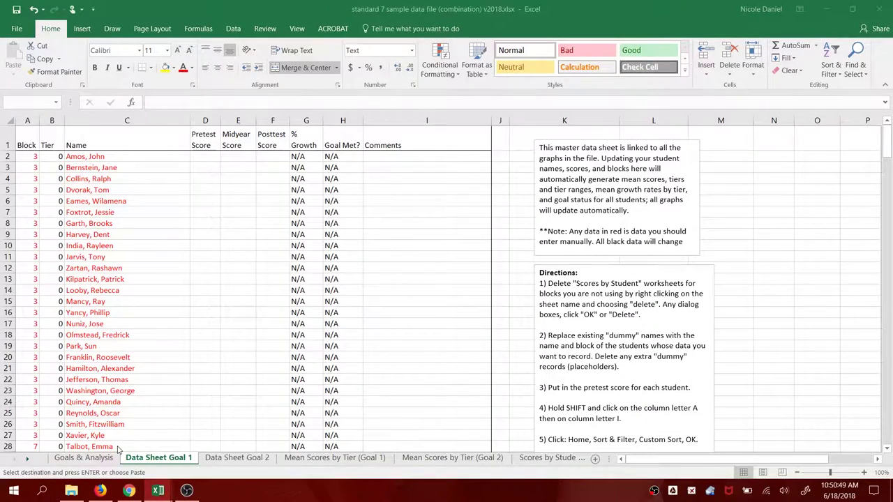
click(207, 156)
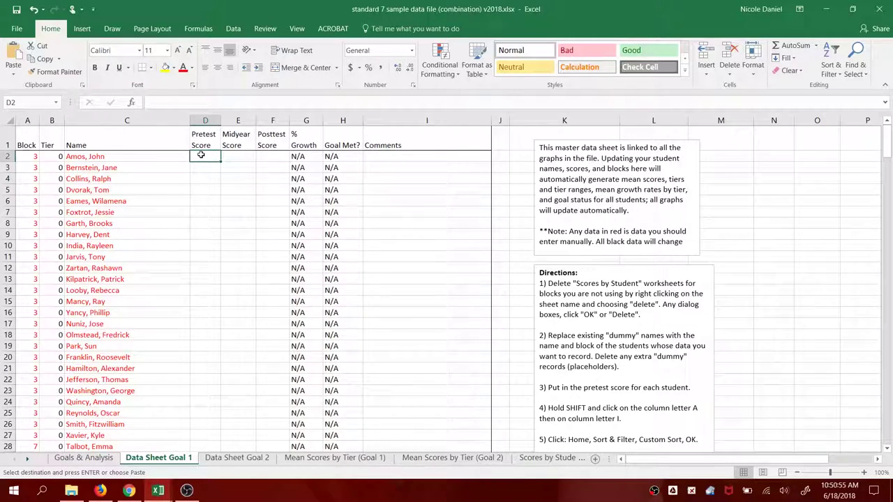
right_click(201, 155)
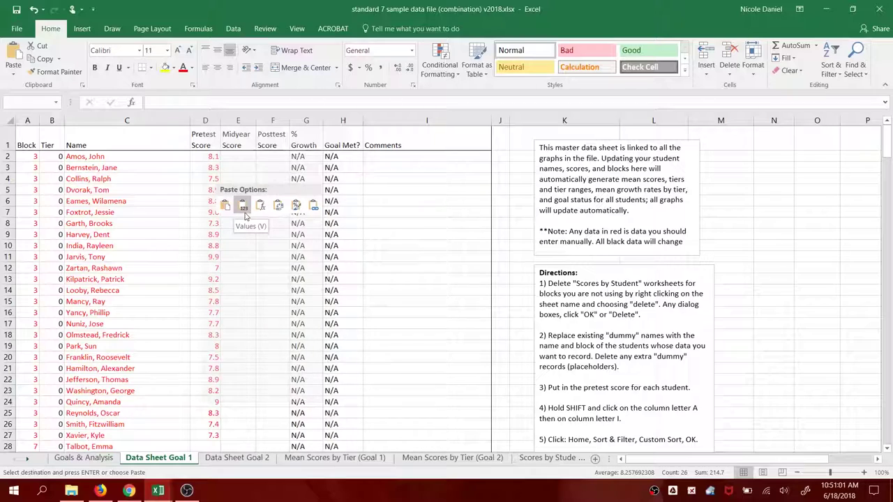
click(242, 207)
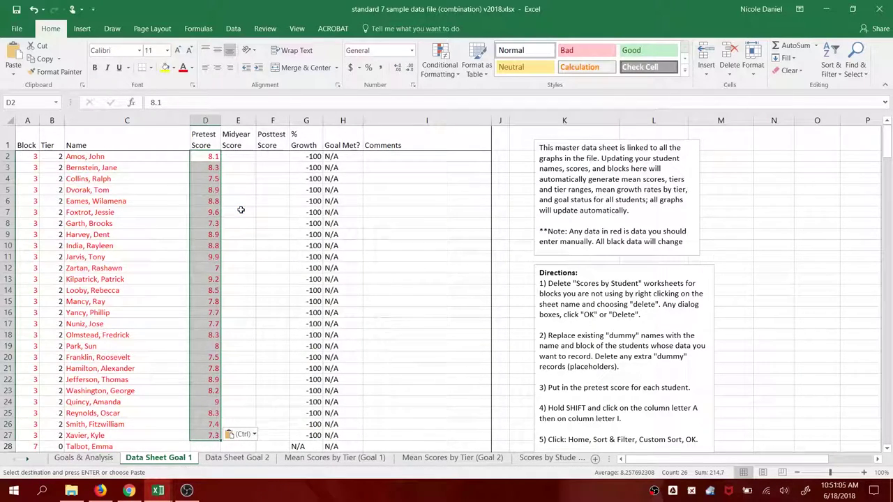
Step: Check the pasted column D scores, then close the gradebook workbook without saving
click(149, 158)
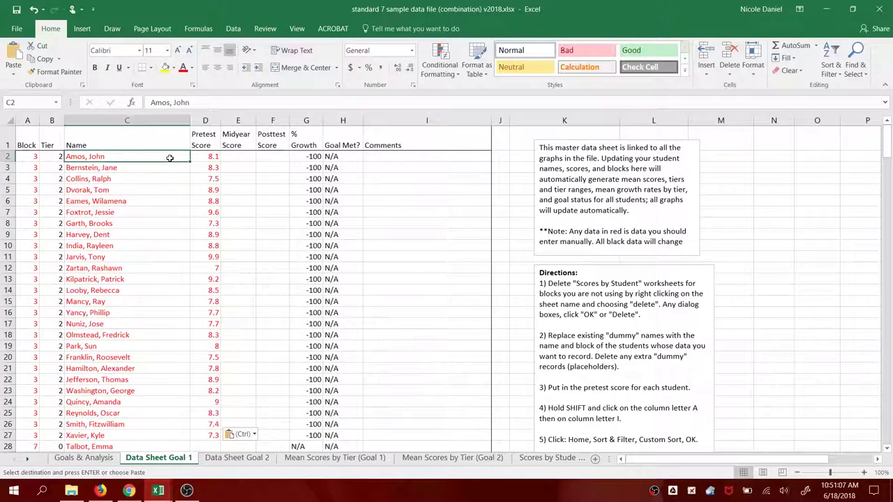
drag(209, 156, 207, 444)
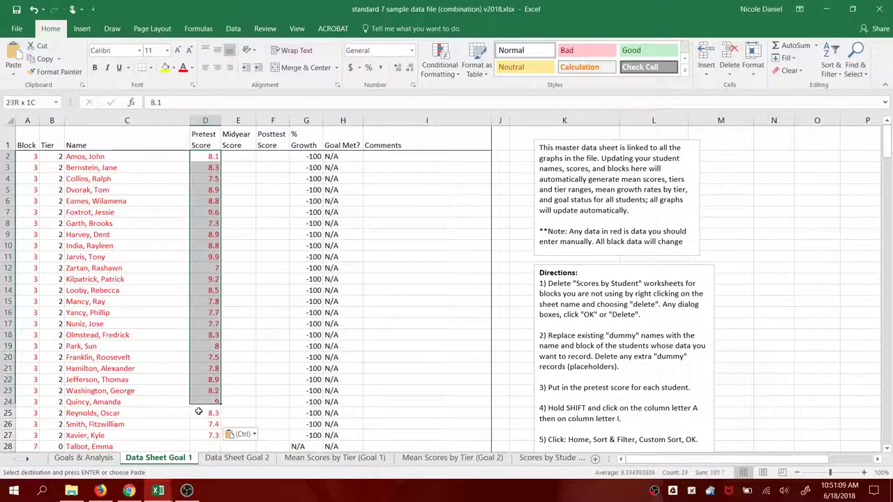
drag(207, 443, 201, 168)
click(202, 159)
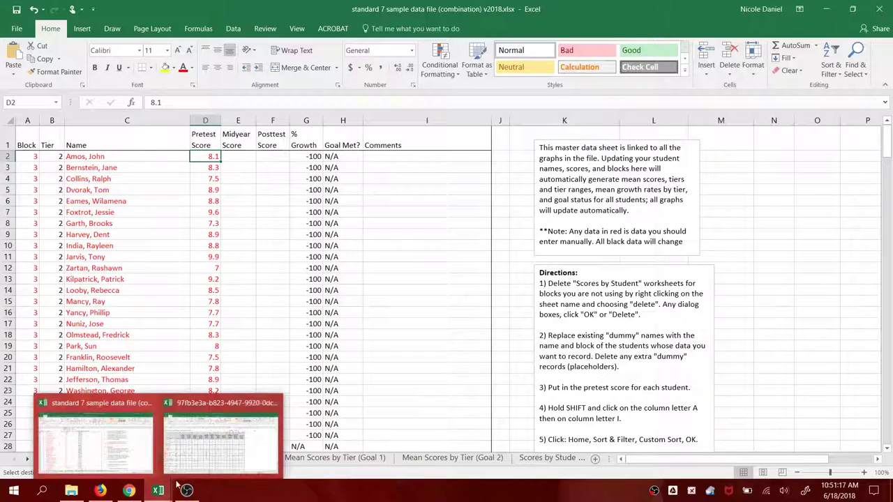
mouse_move(158, 490)
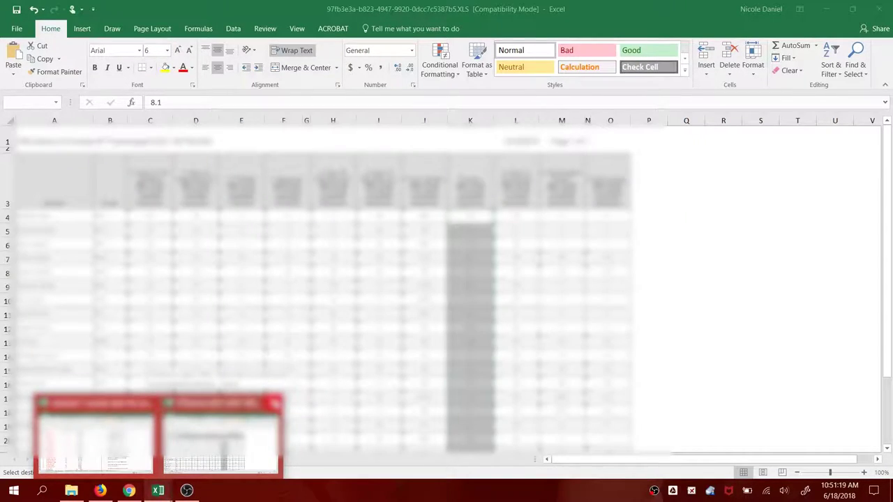
click(274, 402)
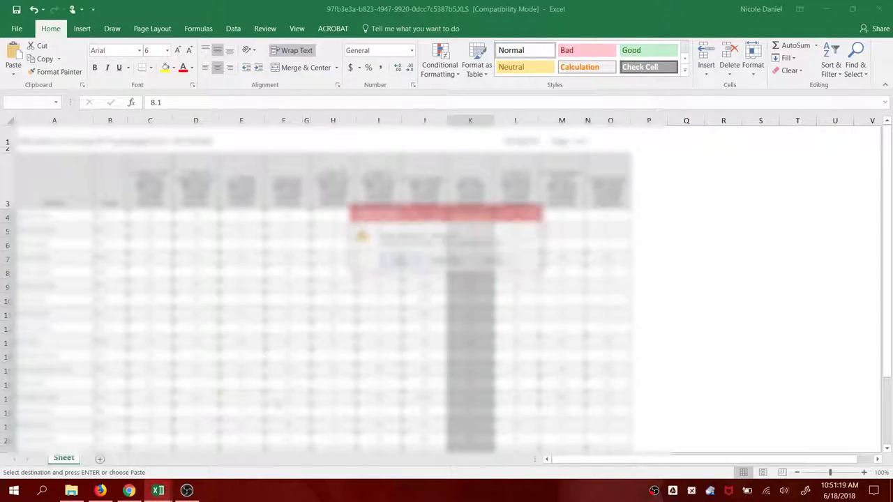
click(446, 260)
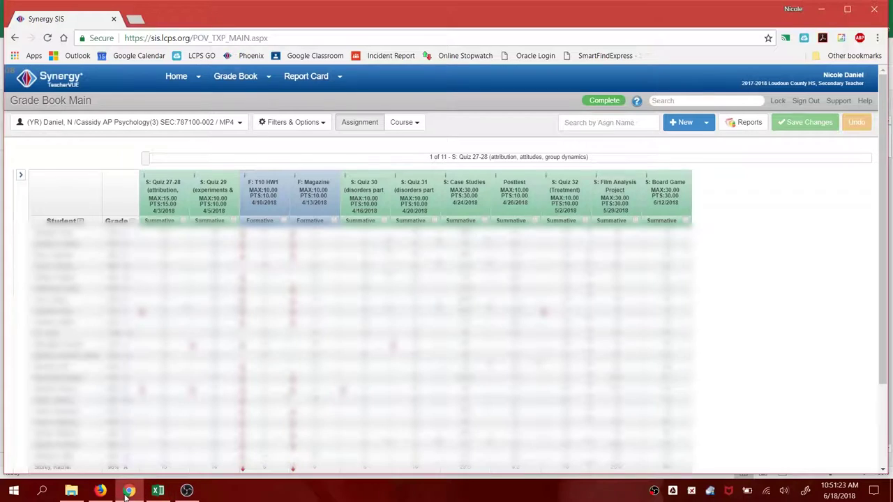
Step: Switch the Class Focus to the period 7 AP Psychology class
click(168, 122)
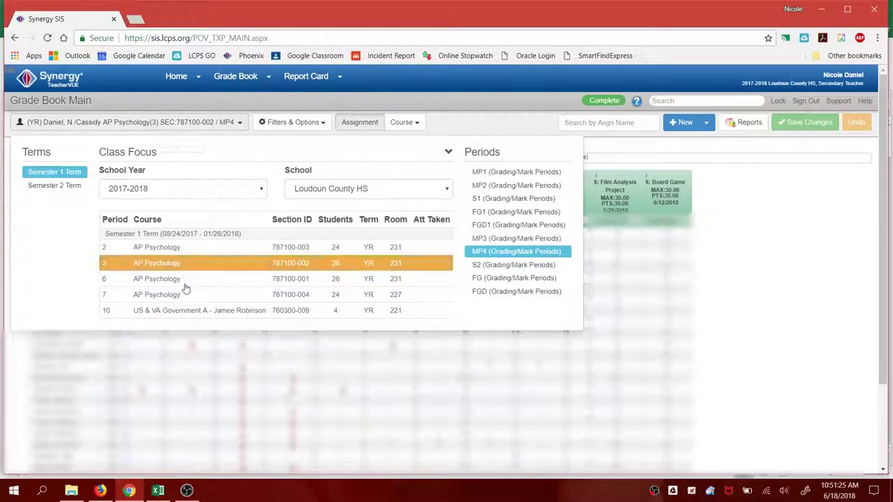
click(219, 296)
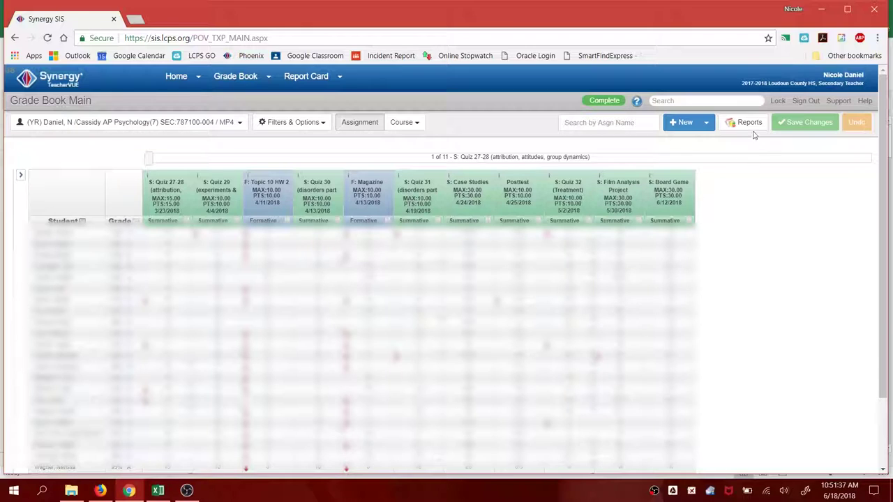
Step: Run the period 7 Print Grade Book report as an XLS Excel spreadsheet
click(752, 123)
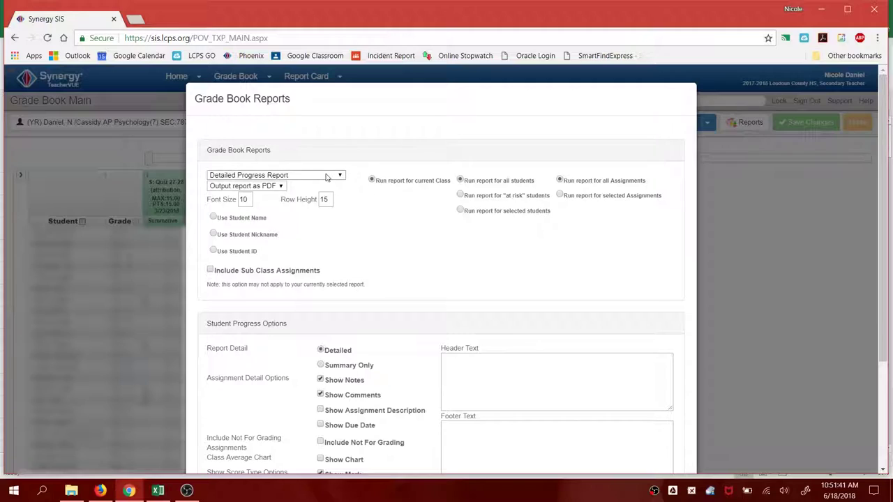
click(328, 176)
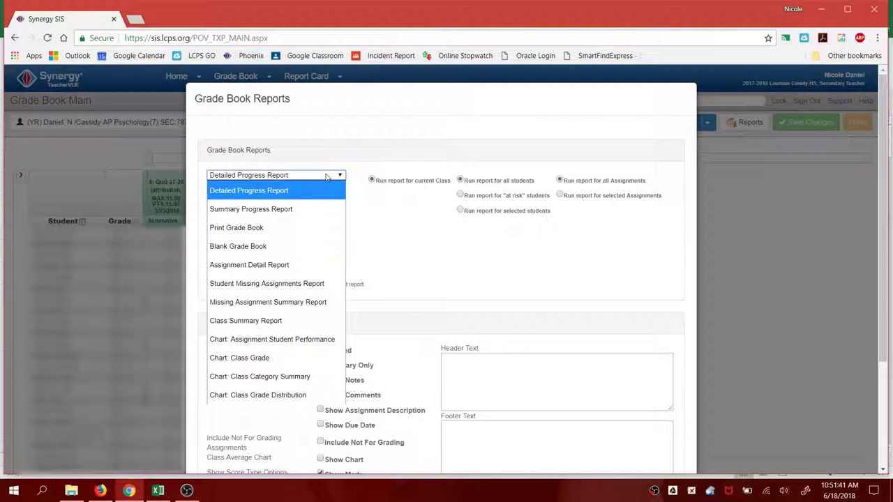
click(280, 229)
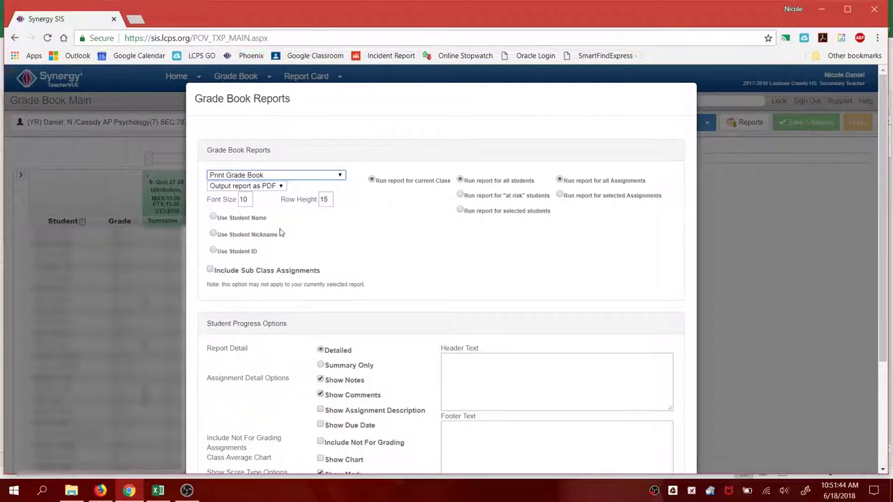
click(275, 187)
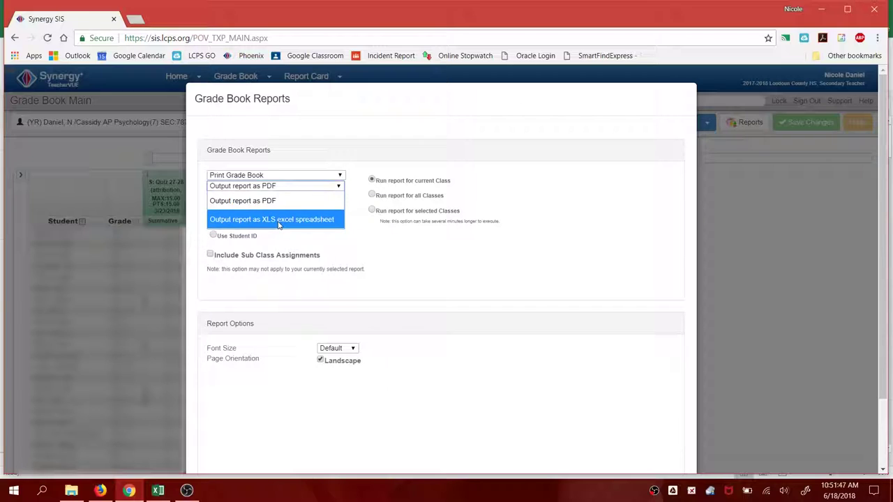
click(278, 220)
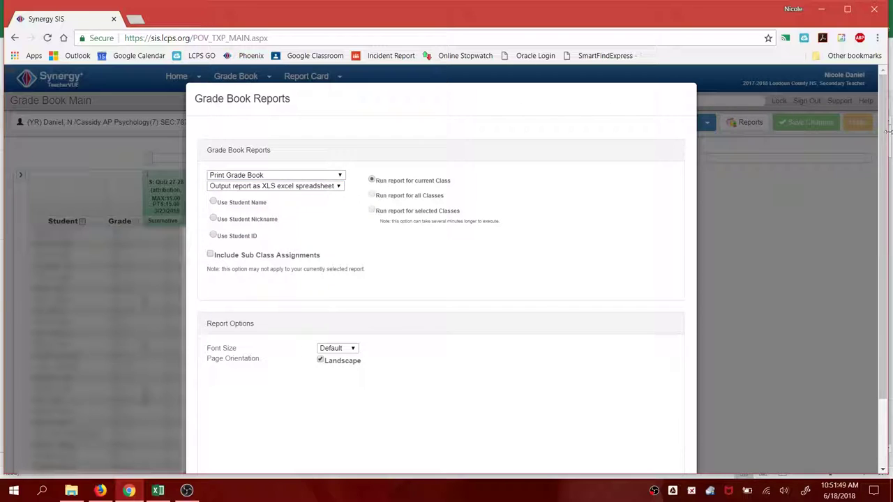
scroll(884, 174, down, 2)
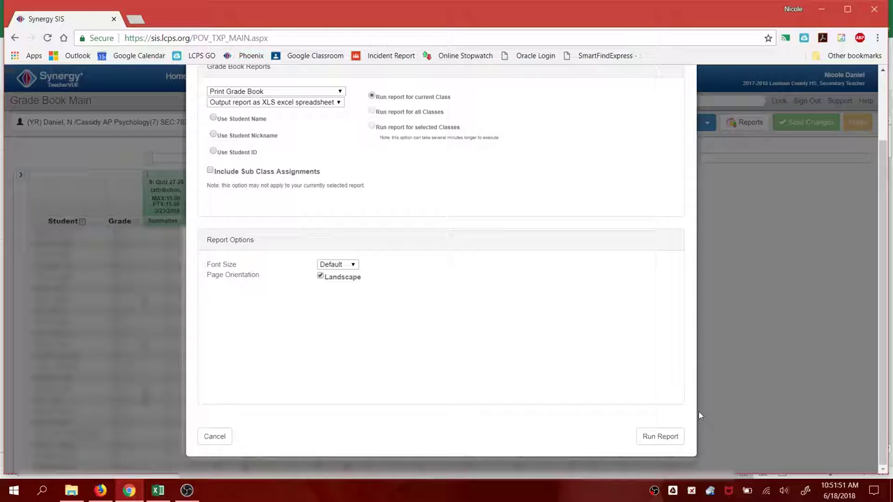
click(669, 437)
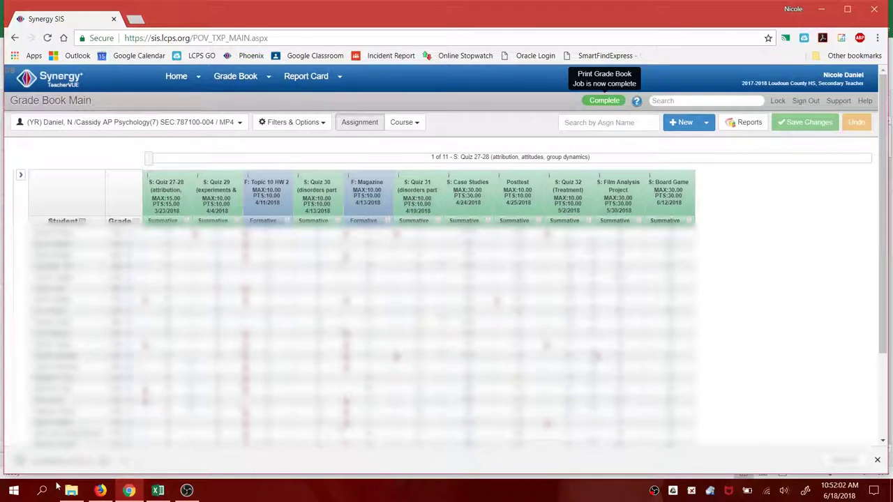
Step: Open the period 7 download, convert its column K Posttest scores to numbers, and copy them
click(56, 464)
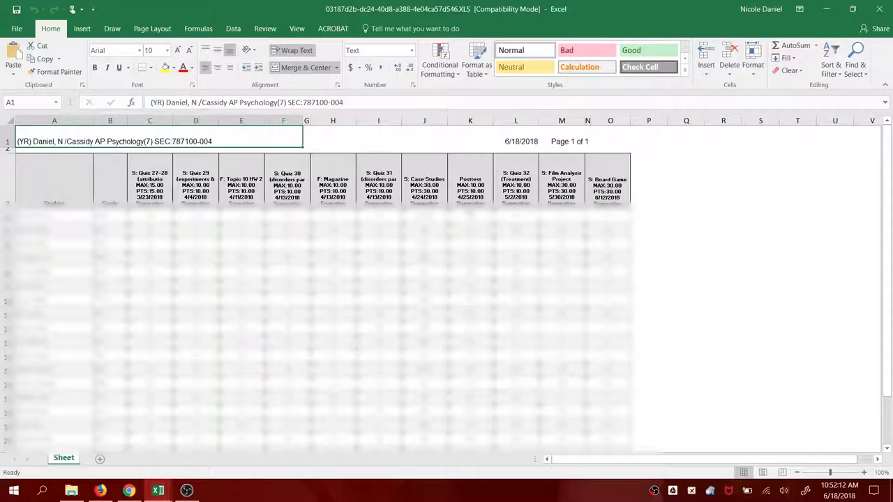
mouse_move(470, 221)
mouse_down()
mouse_move(477, 468)
mouse_move(501, 439)
mouse_up()
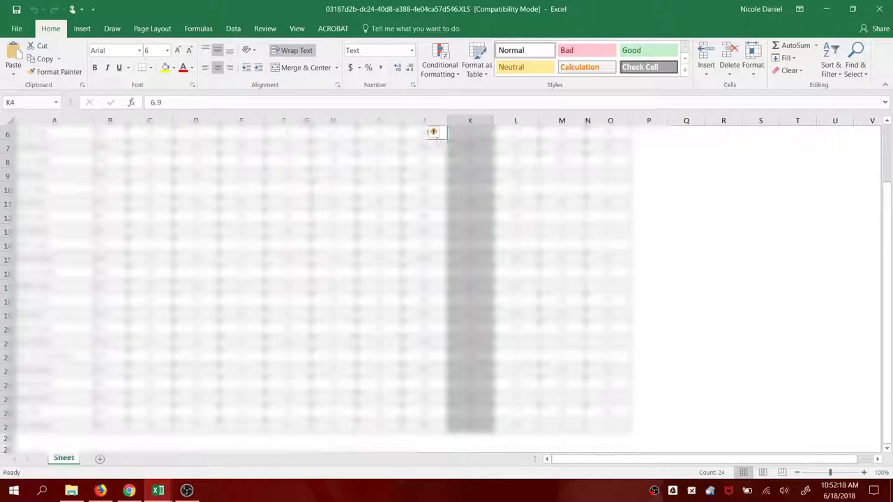
click(435, 134)
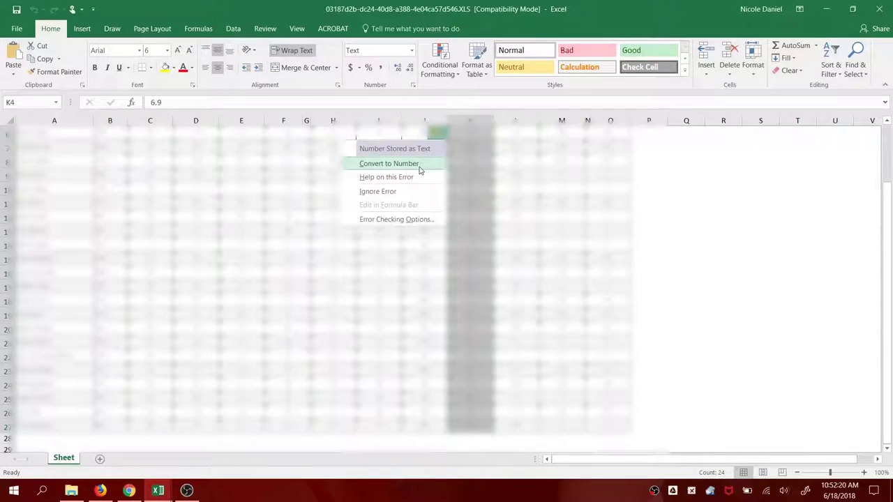
click(420, 165)
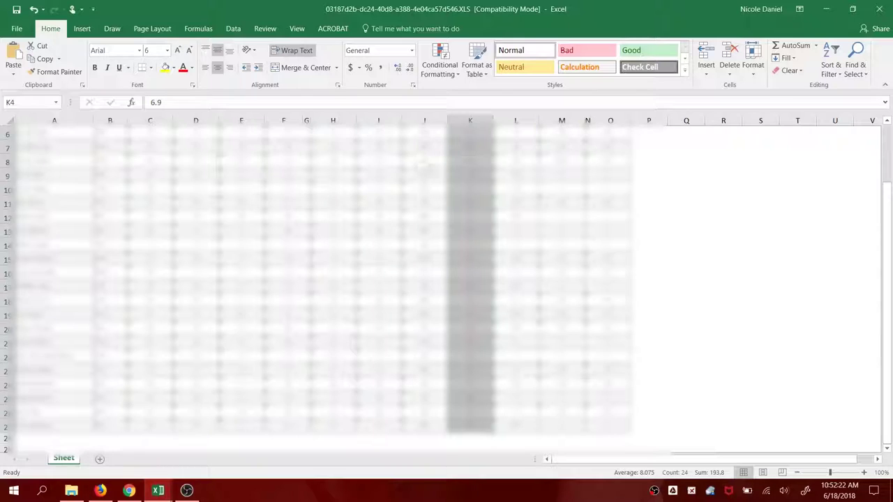
right_click(469, 168)
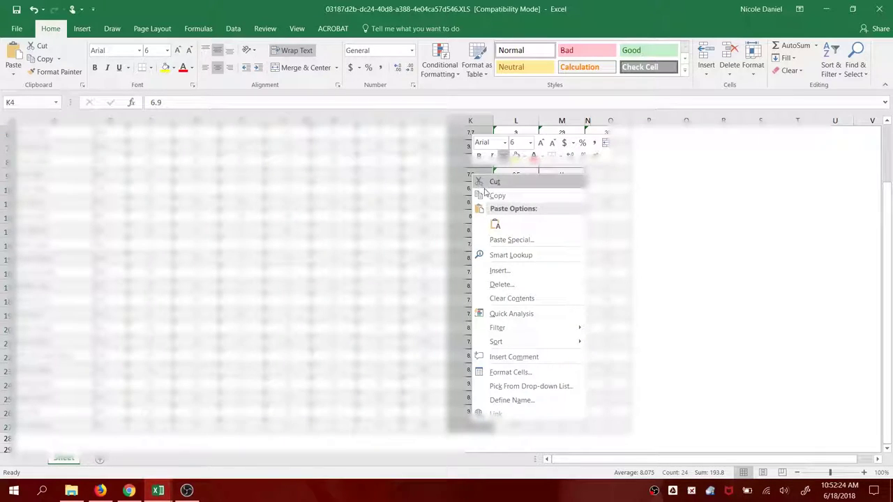
click(488, 194)
scroll(488, 194, up, 2)
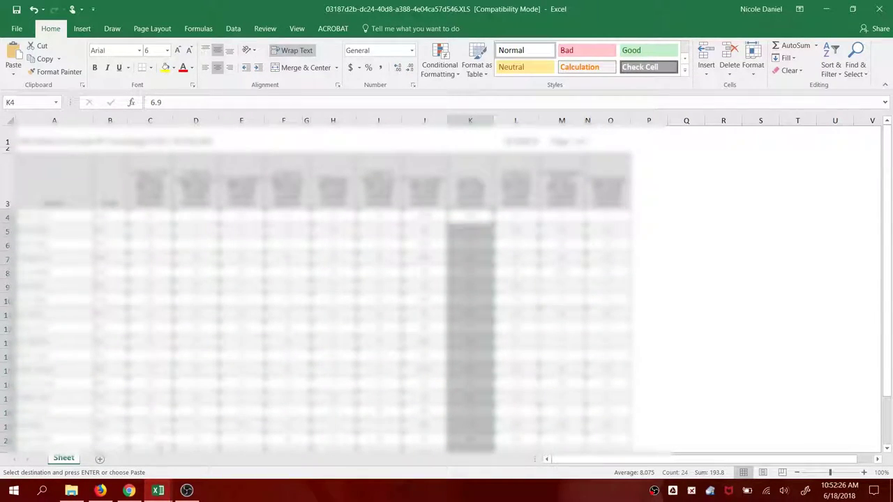
mouse_move(158, 491)
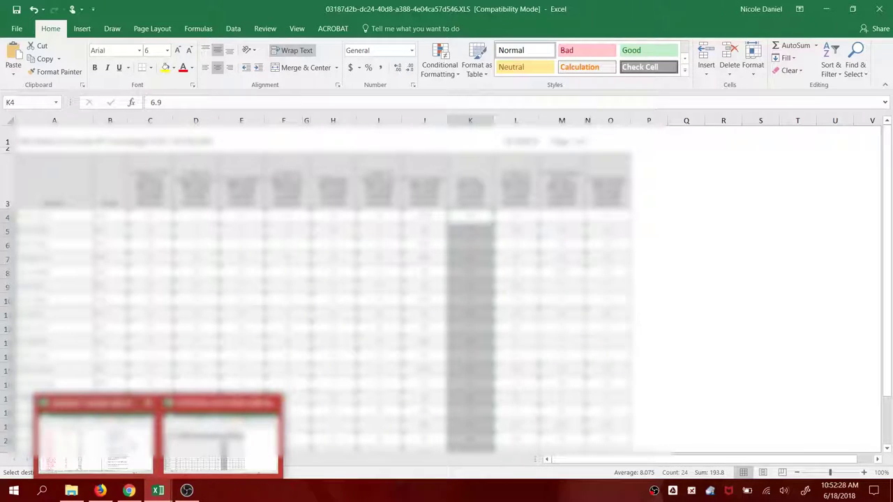
Step: Paste the period 7 scores as values into Pretest Score starting at D28
click(183, 429)
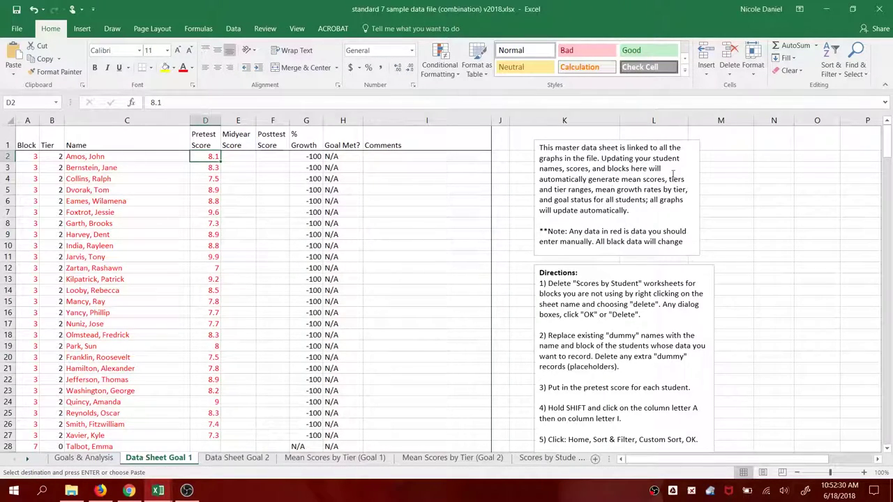
drag(886, 149, 887, 459)
click(887, 450)
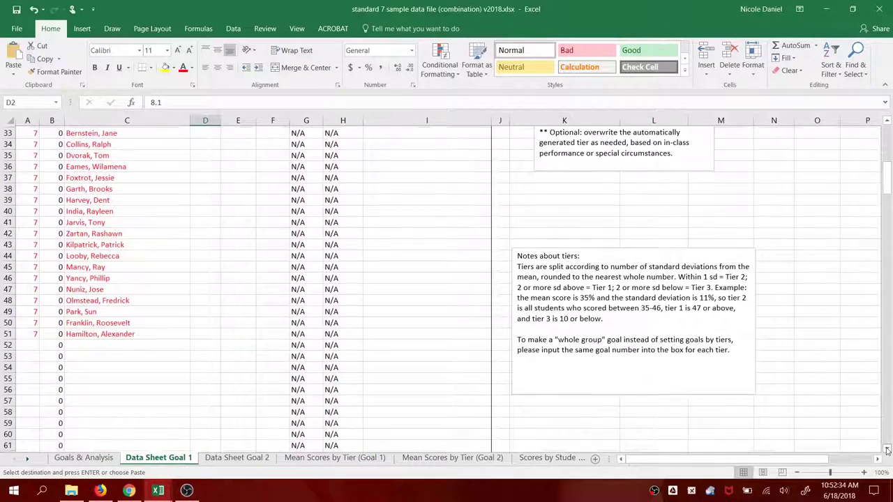
click(887, 121)
click(887, 121)
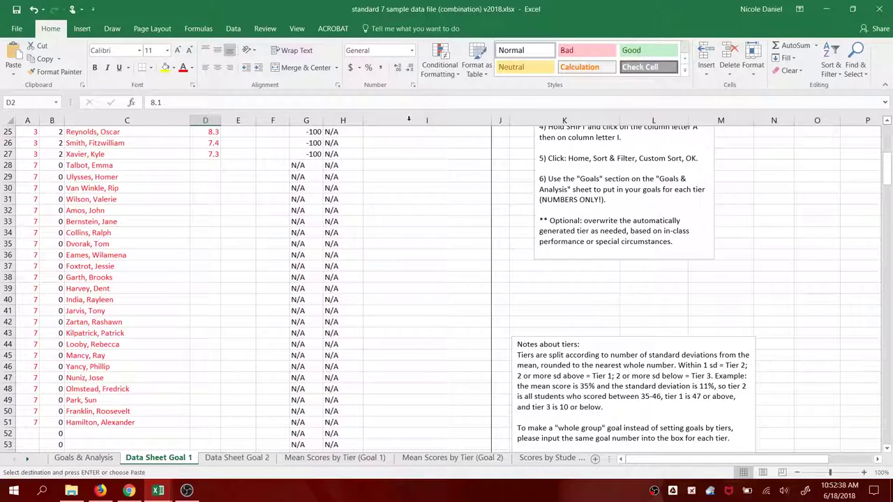
click(204, 166)
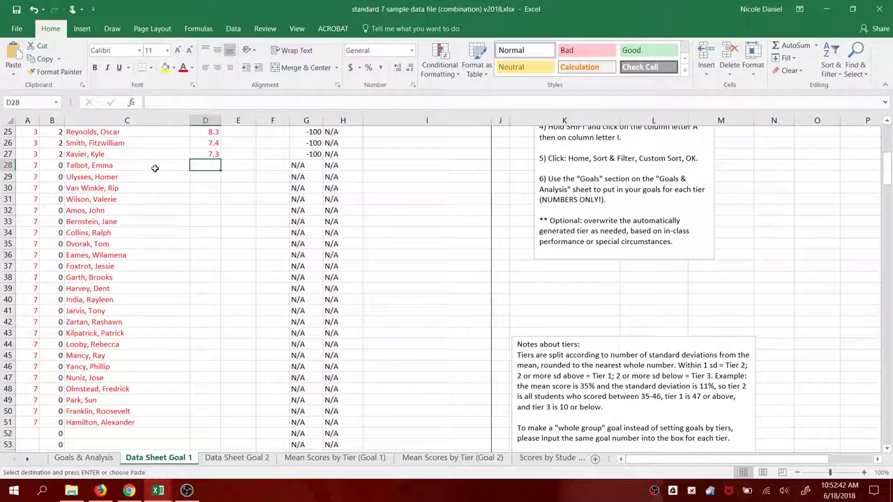
right_click(214, 166)
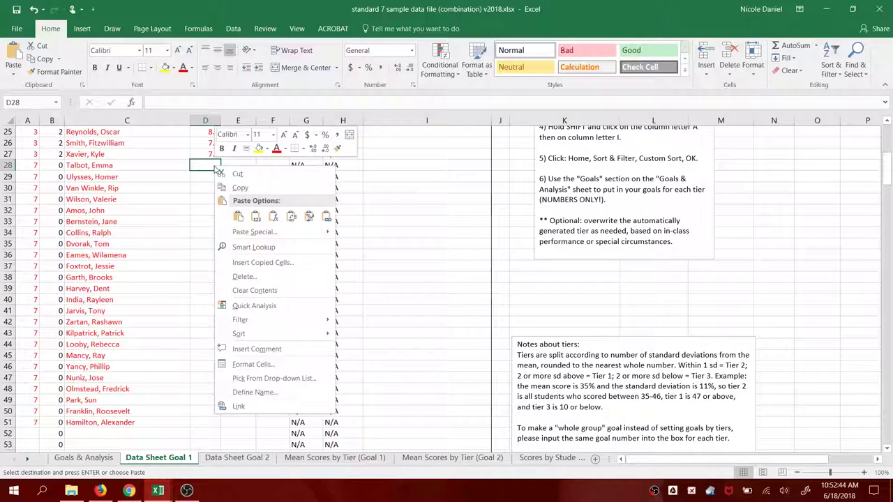
click(256, 219)
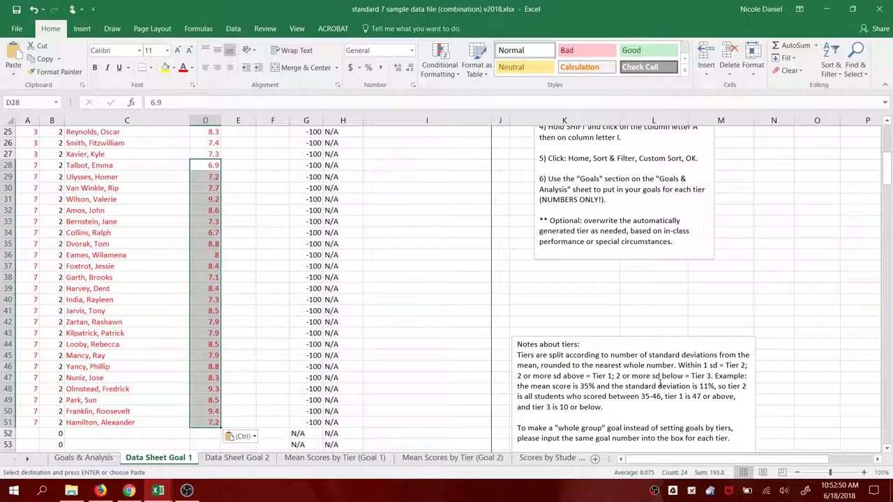
drag(886, 181, 888, 132)
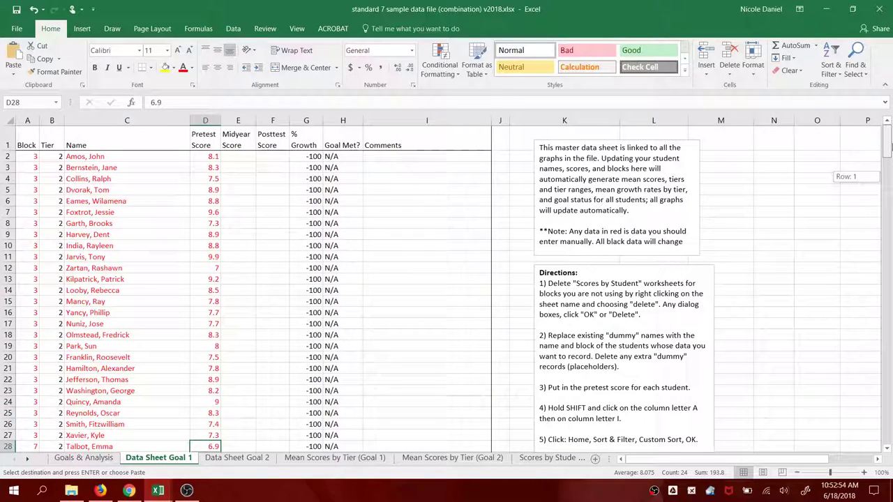
drag(887, 139, 886, 136)
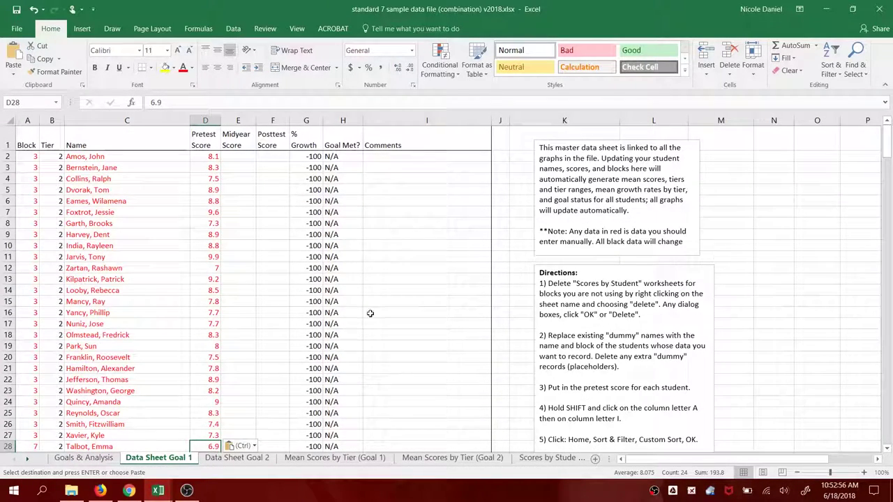